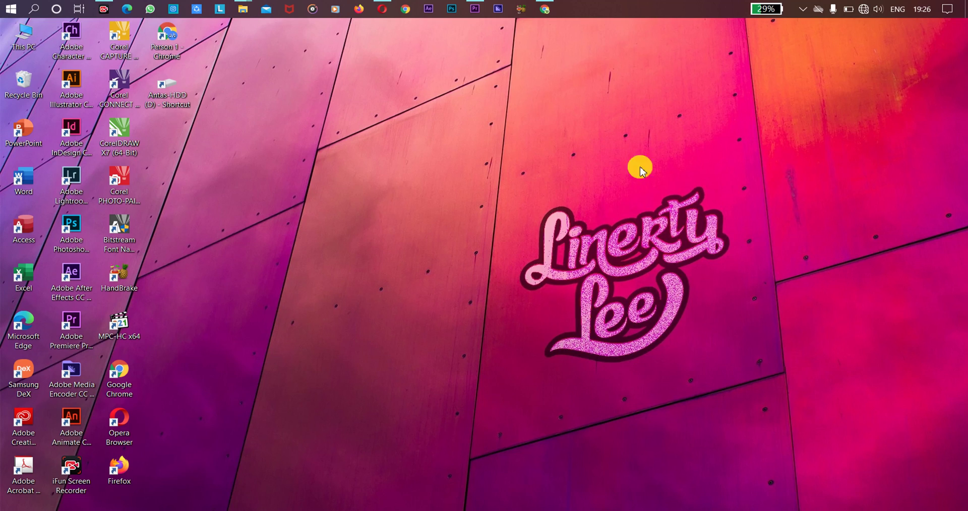
Create a new Premiere project named 'Project', overwriting the existing project of that name
left_click(475, 7)
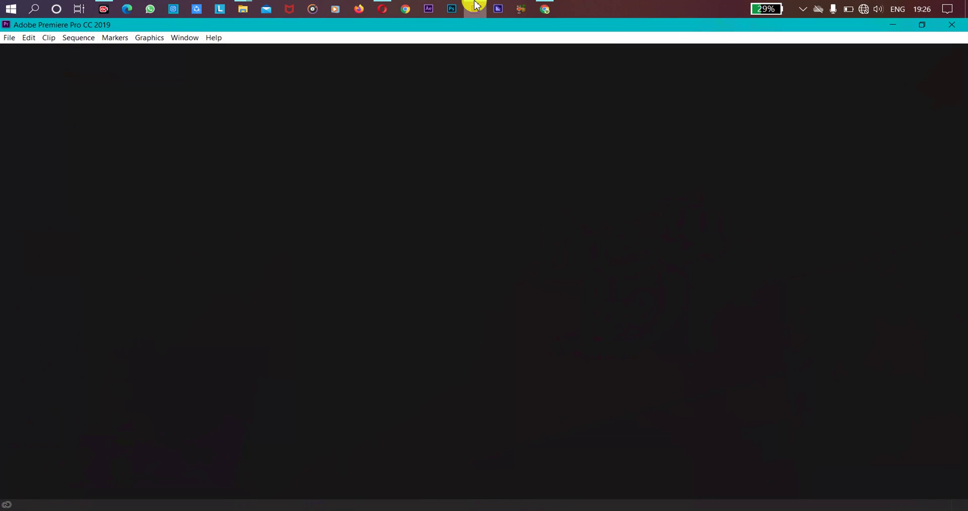
left_click(8, 39)
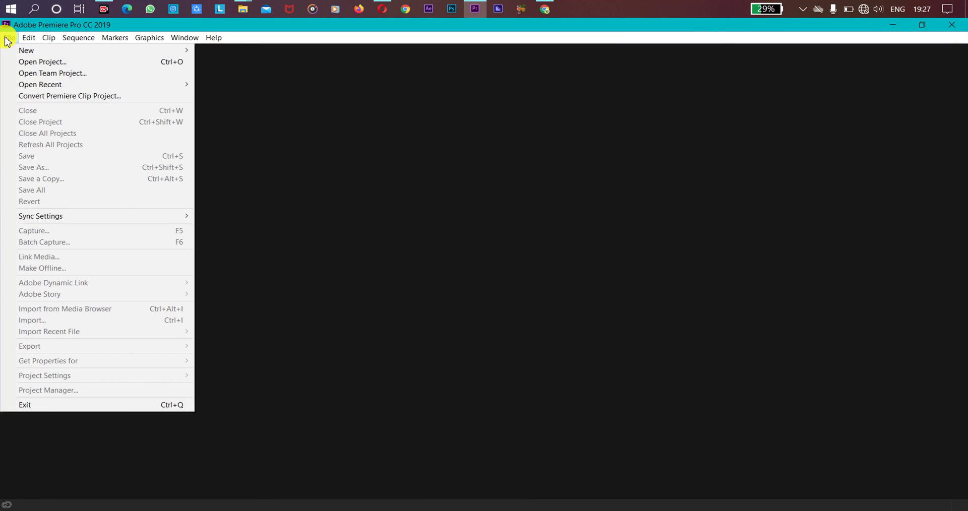
mouse_move(20, 50)
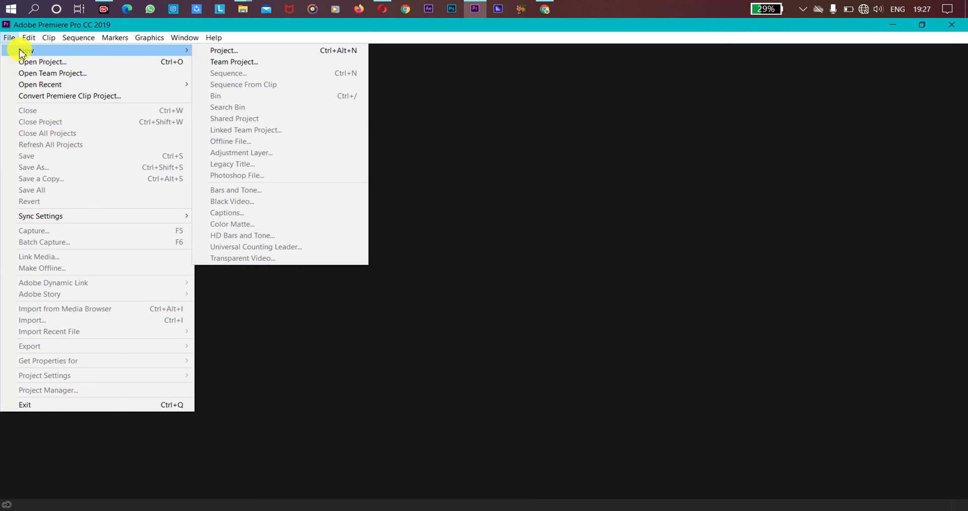
left_click(289, 52)
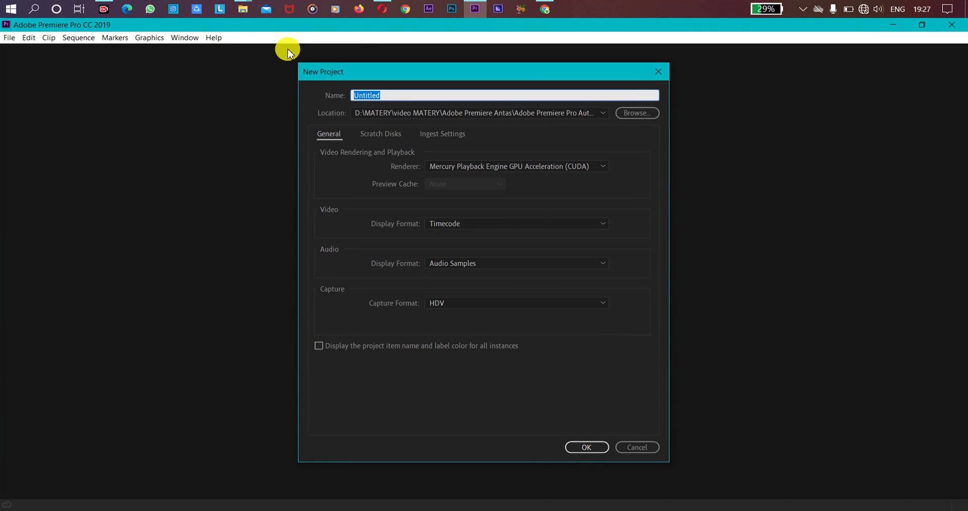
type("Project")
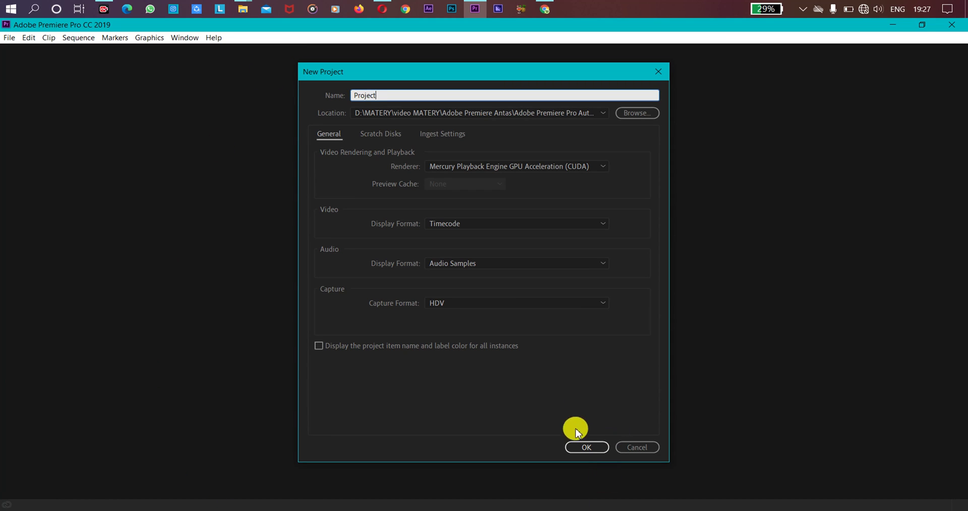
left_click(587, 447)
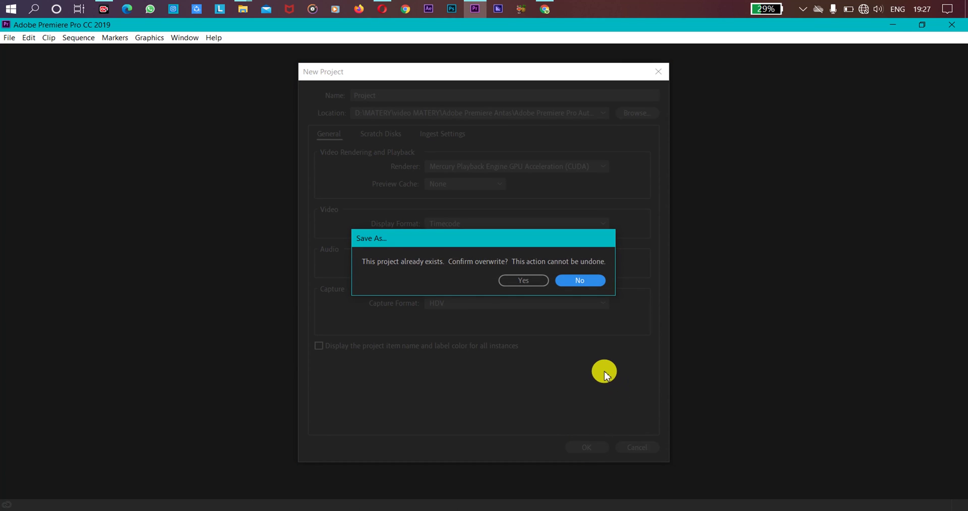
left_click(524, 280)
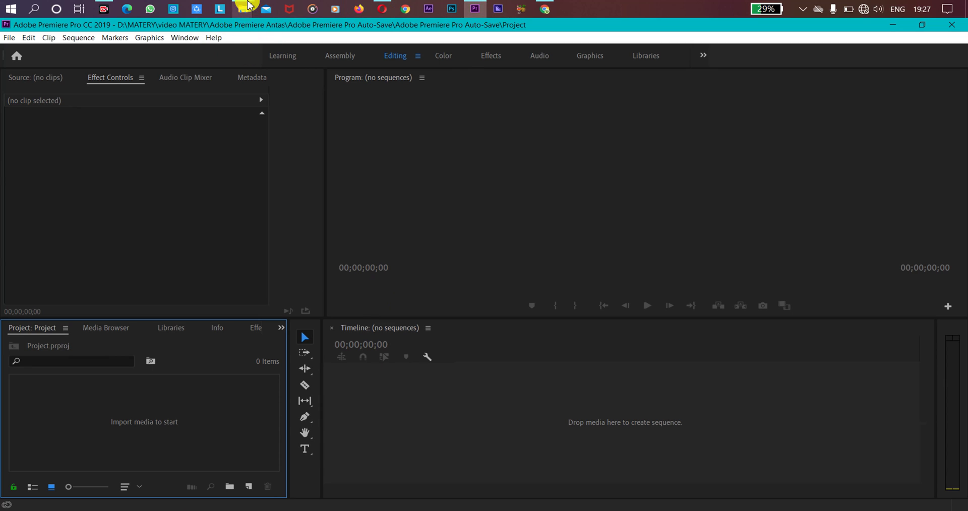
Import DSC_2747.MOV and Green Screen.mp4 from the Belajar folder into the Project panel
mouse_move(249, 5)
left_click(328, 40)
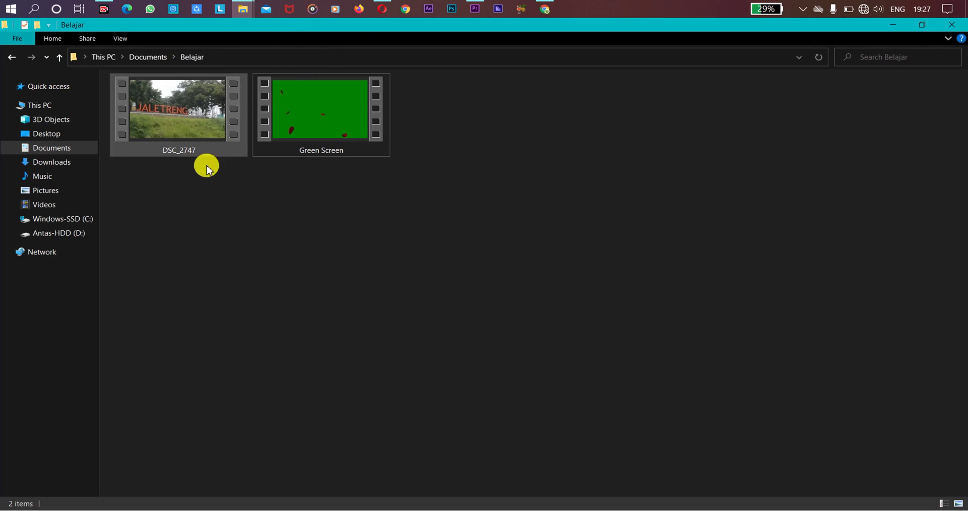
left_click(200, 123)
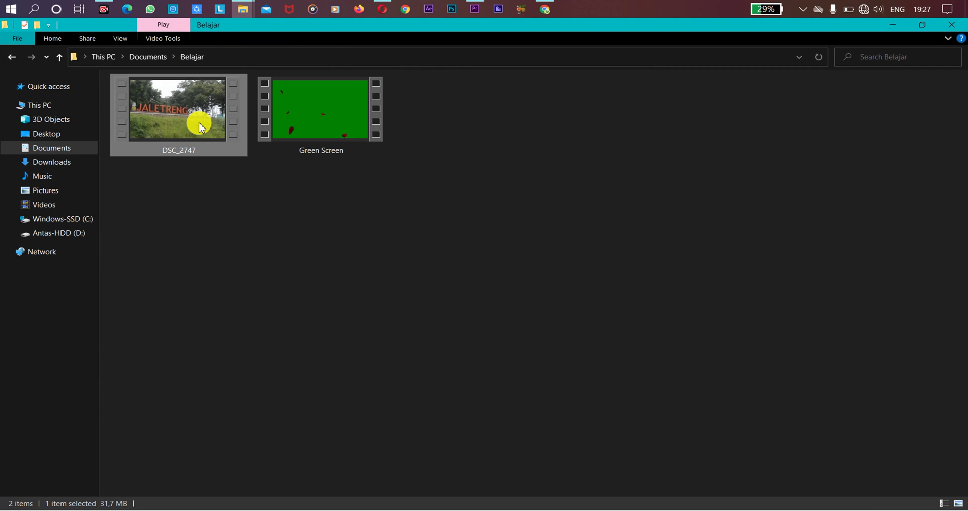
left_click(318, 133)
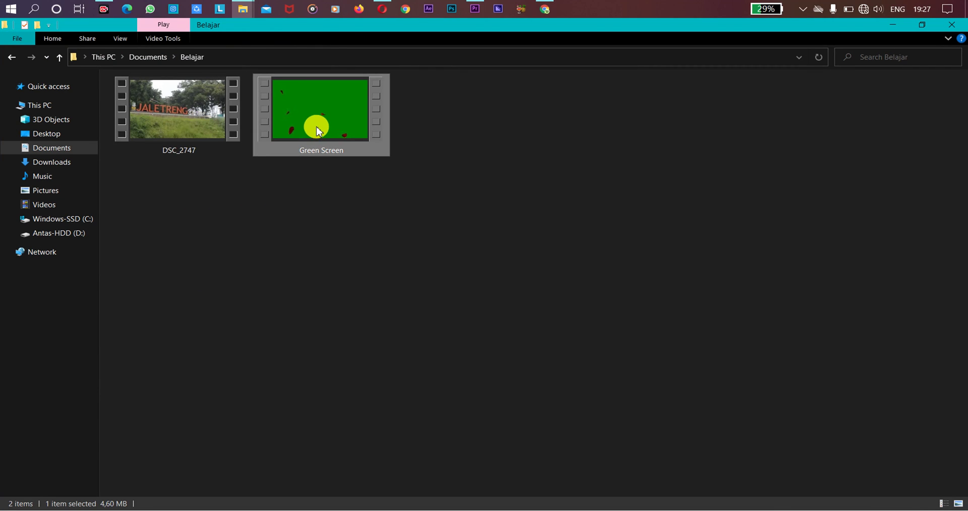
left_click(201, 229)
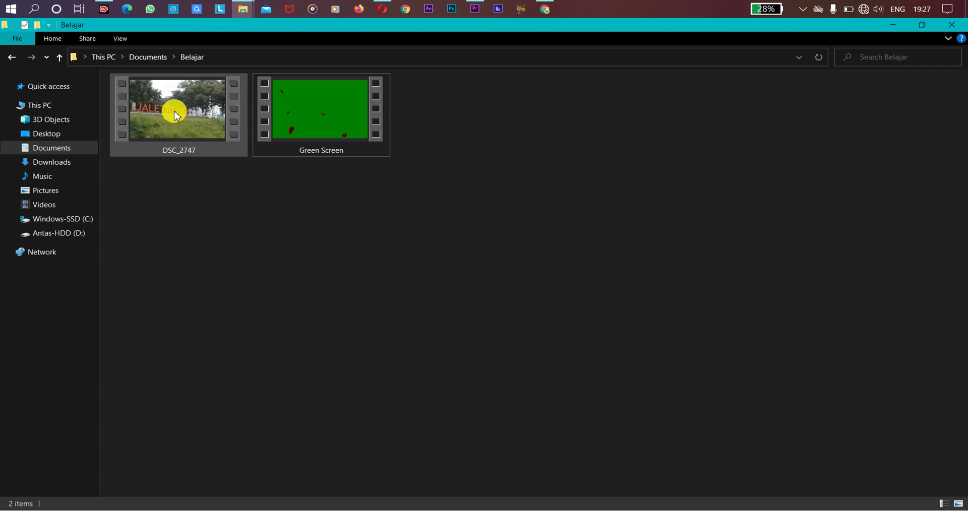
mouse_move(177, 115)
left_mouse_down()
mouse_move(425, 146)
mouse_move(474, 10)
mouse_move(137, 434)
left_mouse_up()
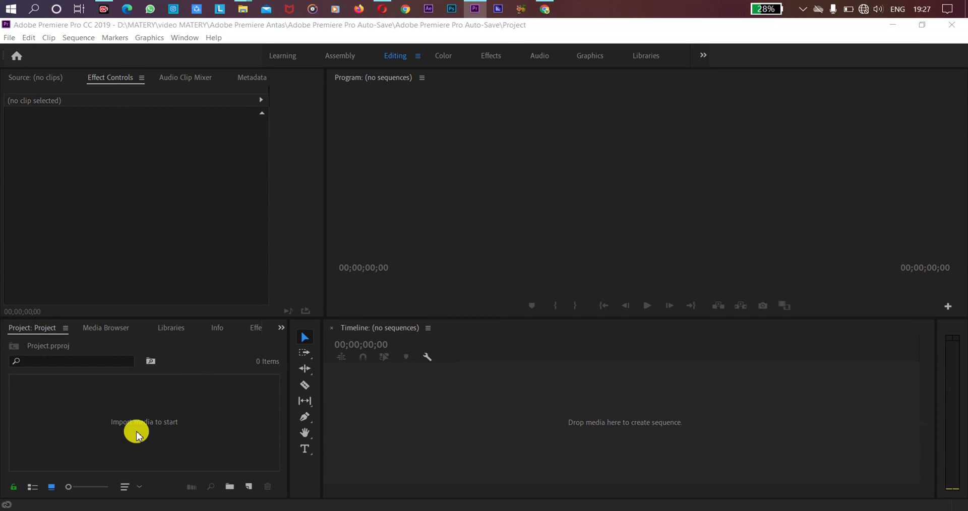
key("alt+Tab")
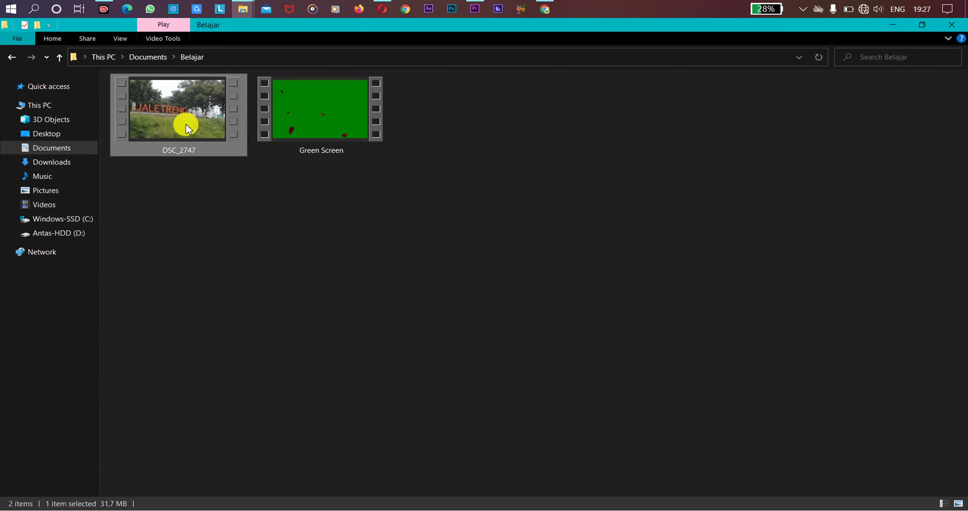
left_click(288, 129, "ctrl")
mouse_move(287, 130)
left_mouse_down()
mouse_move(464, 112)
mouse_move(153, 415)
left_mouse_up()
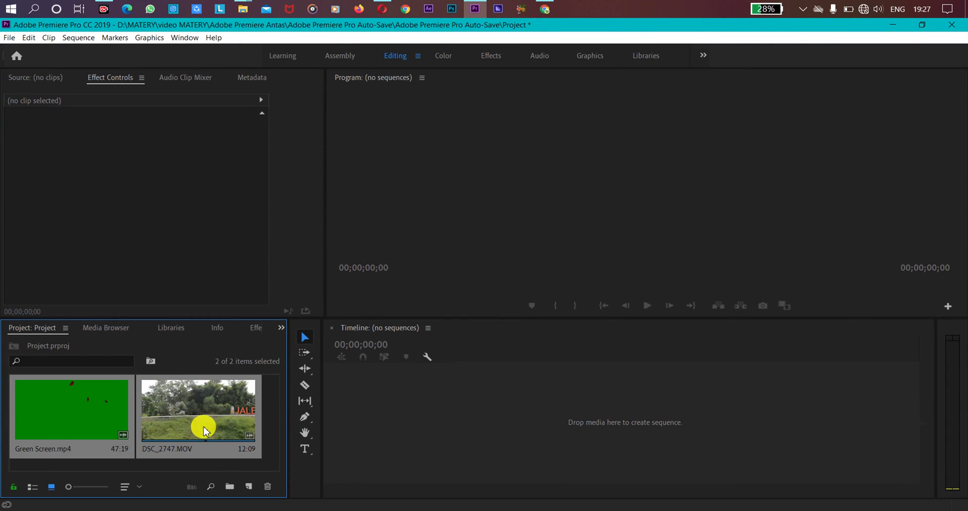
Create a DSC_2747 sequence by dragging DSC_2747.MOV into the Timeline
left_click(188, 413)
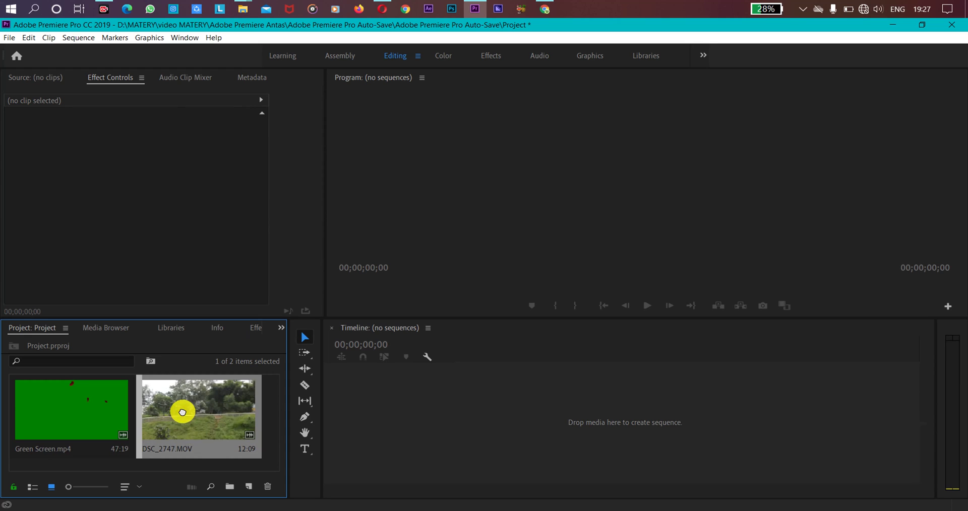
left_click_drag(182, 413, 399, 418)
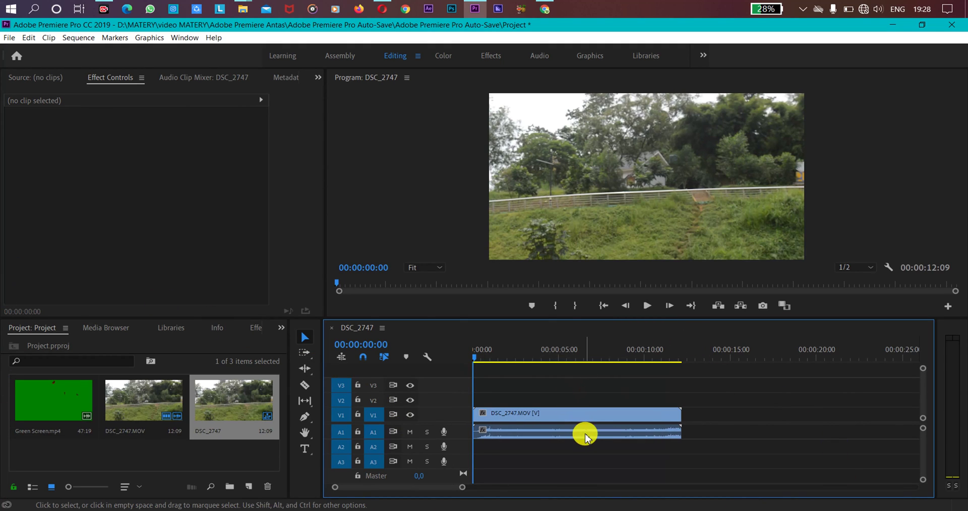
left_click(584, 433)
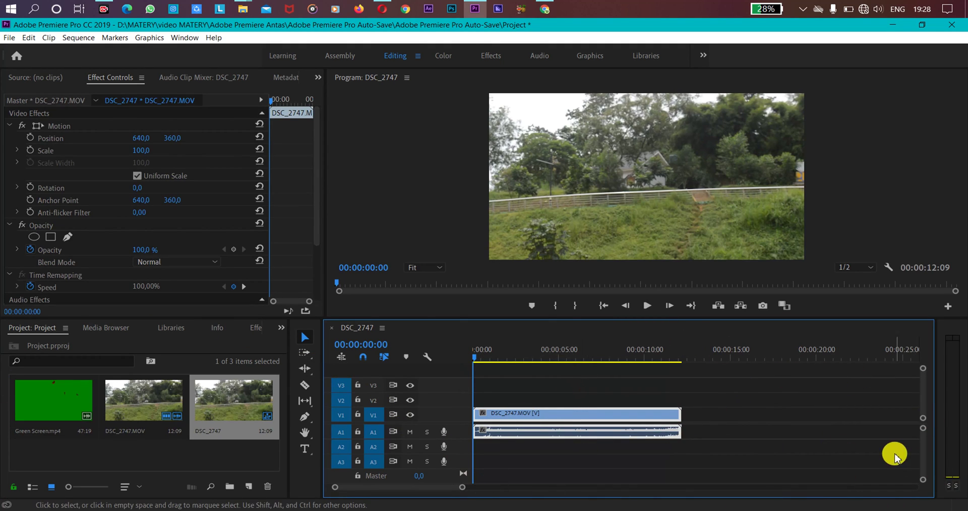
left_click_drag(923, 429, 922, 430)
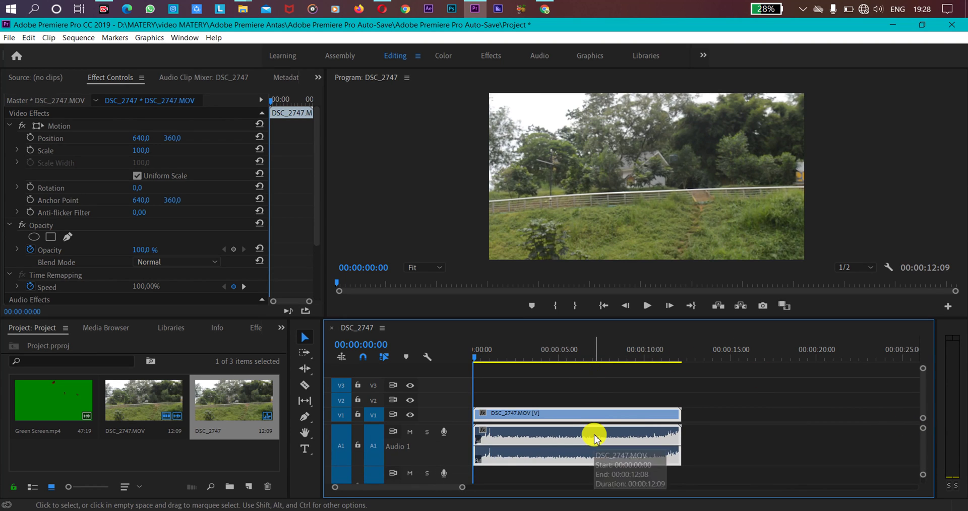
Unlink the landscape clip's audio and delete it, leaving only video on V1
right_click(527, 440)
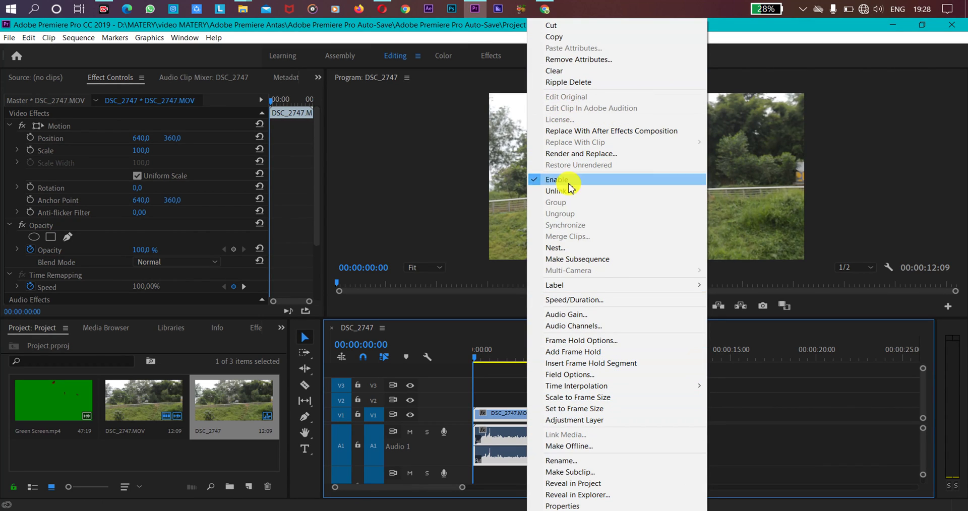
left_click(571, 192)
left_click(553, 456)
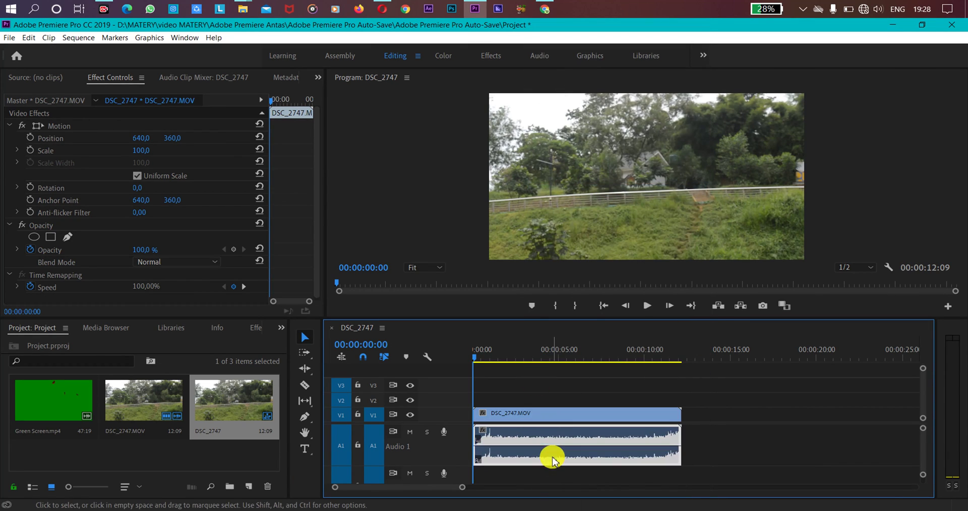
key("Delete")
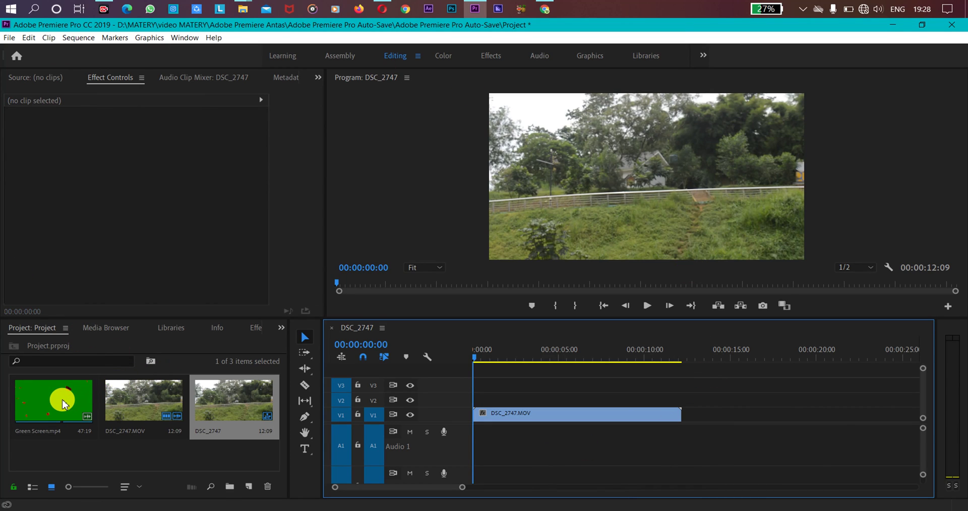
Put Green Screen.mp4 on V2 and trim its end to match DSC_2747.MOV
mouse_move(64, 403)
left_mouse_down()
mouse_move(485, 390)
mouse_move(475, 398)
left_mouse_up()
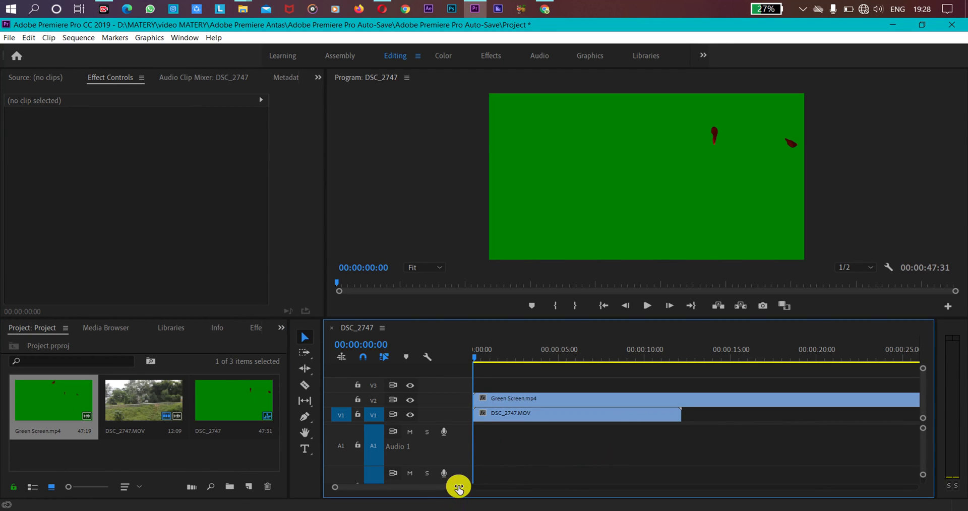
left_click_drag(459, 487, 554, 487)
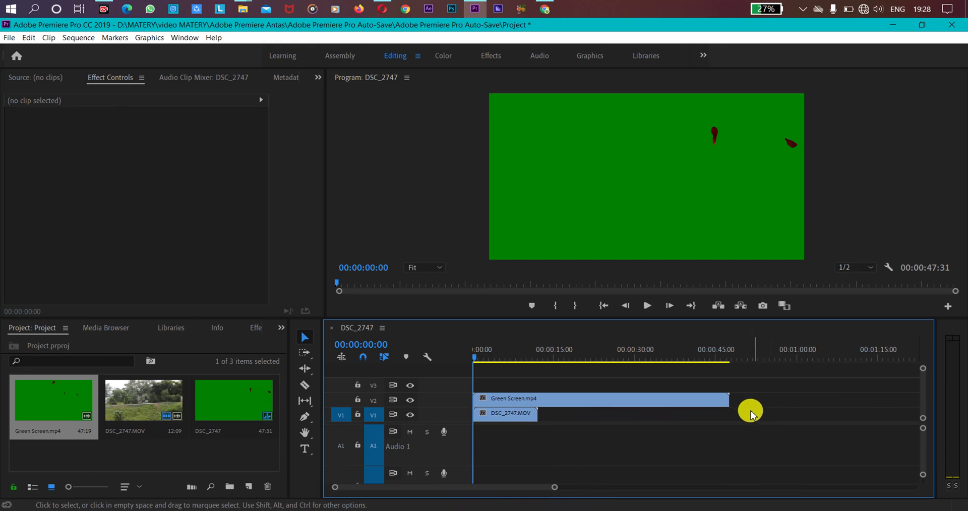
left_click_drag(728, 398, 537, 398)
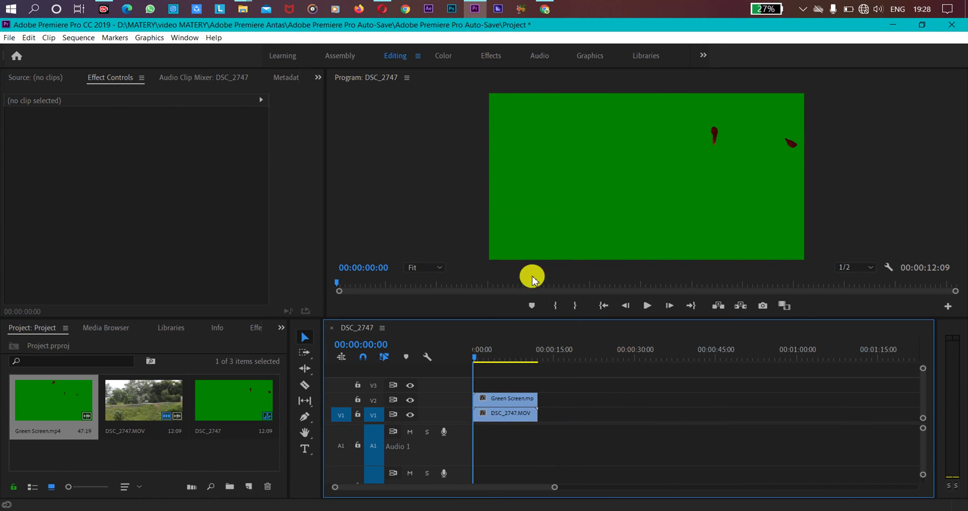
Preview the sequence with the petal footage over the landscape, then stop playback
left_click(519, 398)
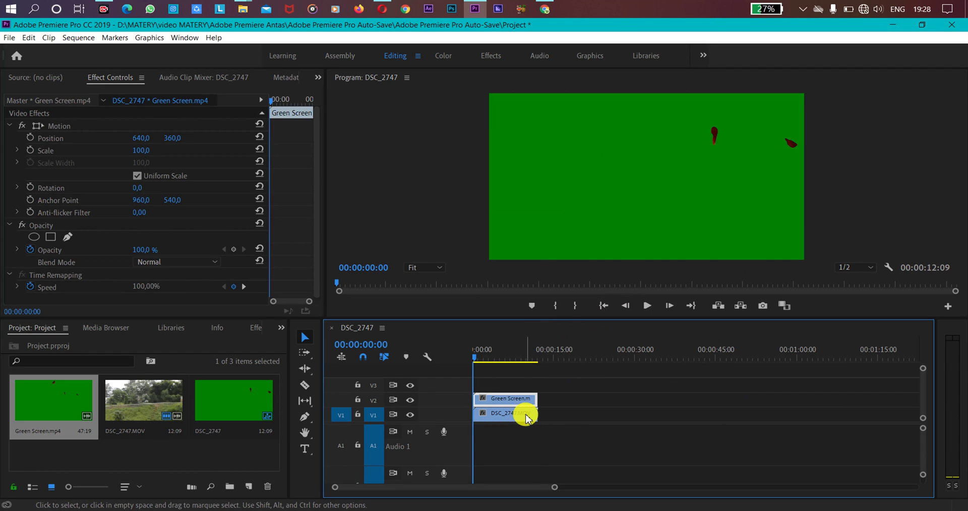
left_click(527, 418)
left_click(522, 400)
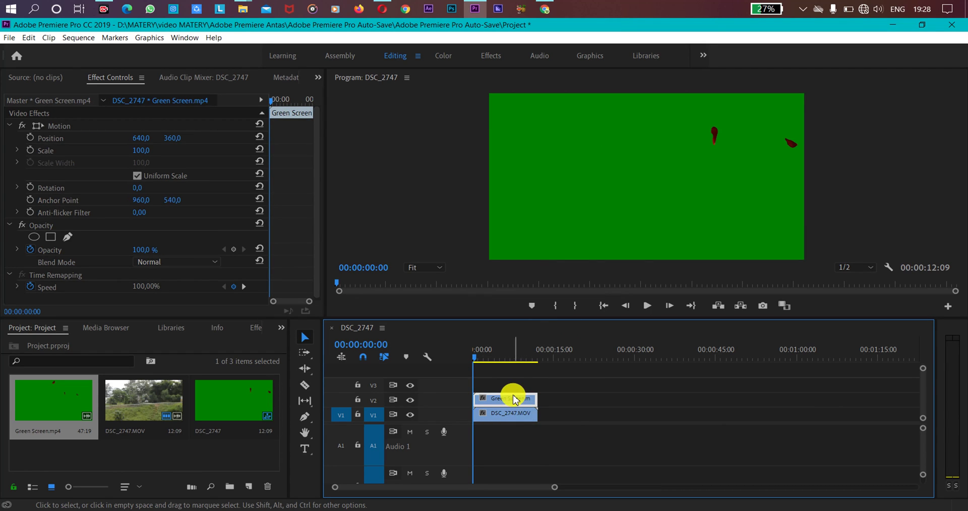
left_click(525, 414)
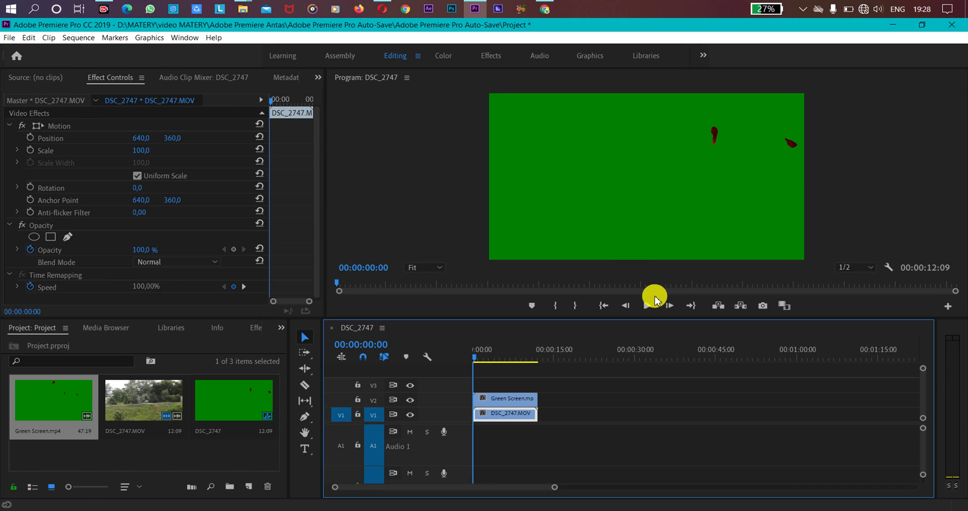
left_click(646, 308)
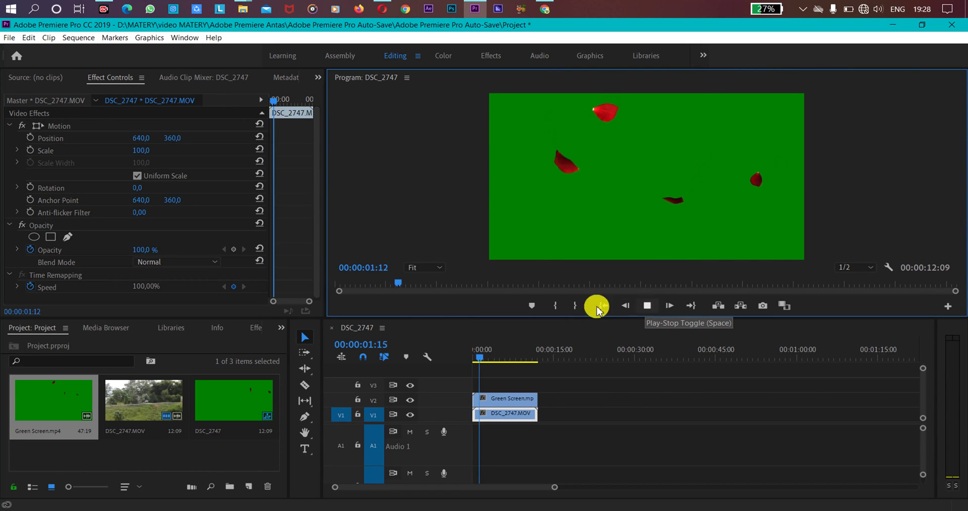
left_click(527, 398)
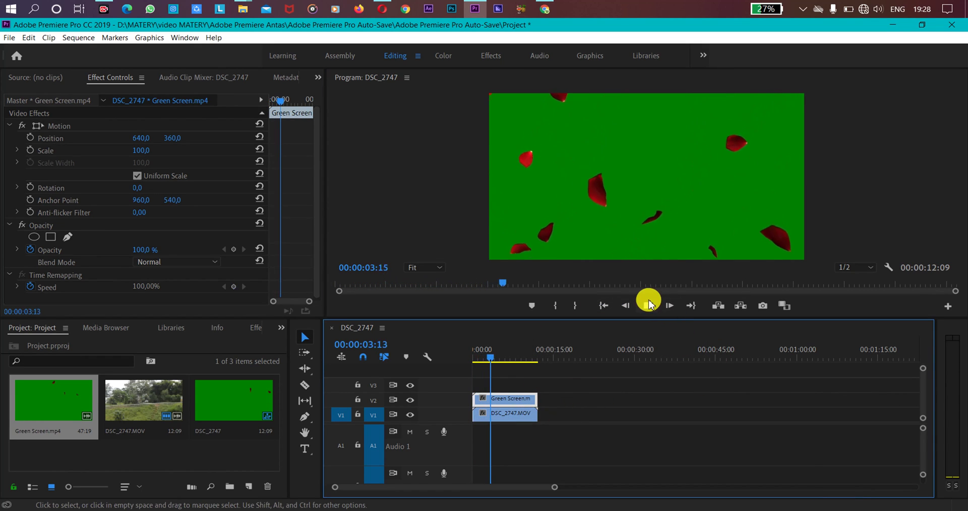
left_click(648, 305)
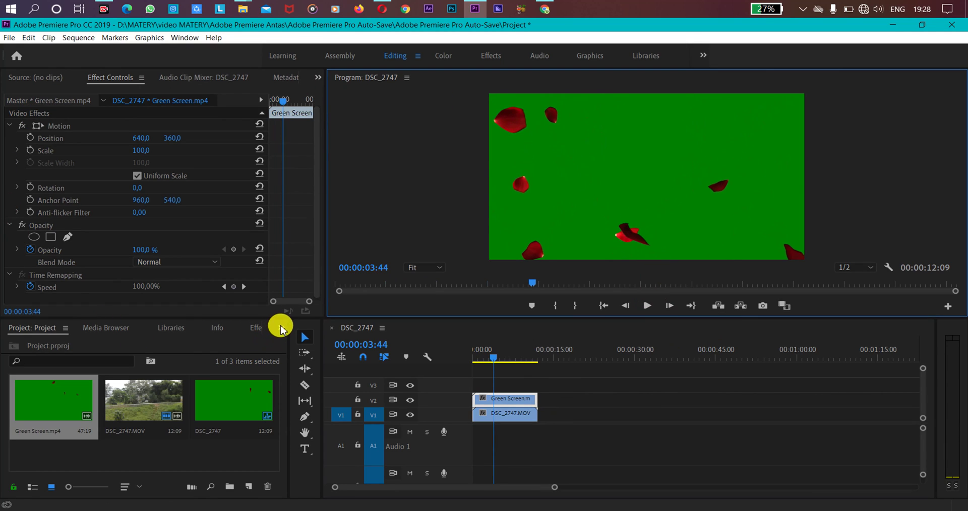
left_click(281, 327)
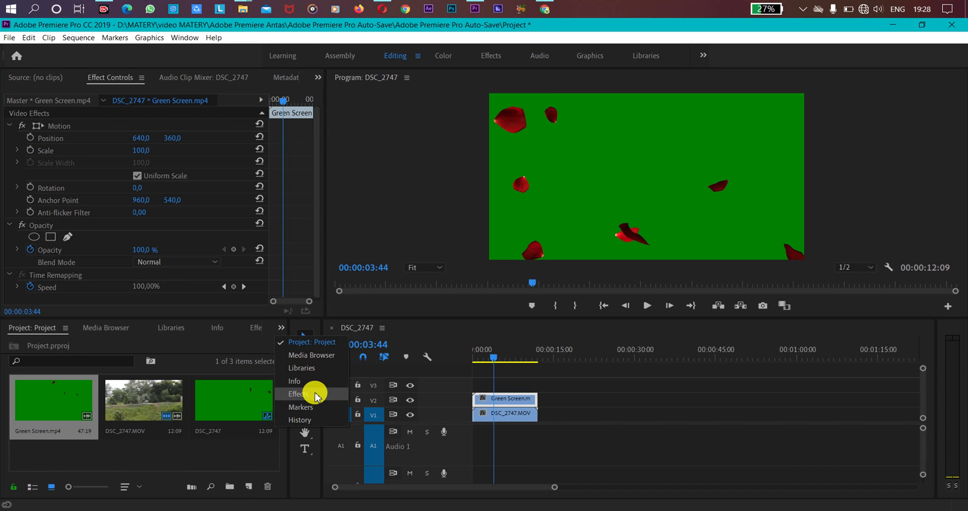
Search Effects for 'keying' and drop Ultra Key onto the Green Screen clip
left_click(298, 394)
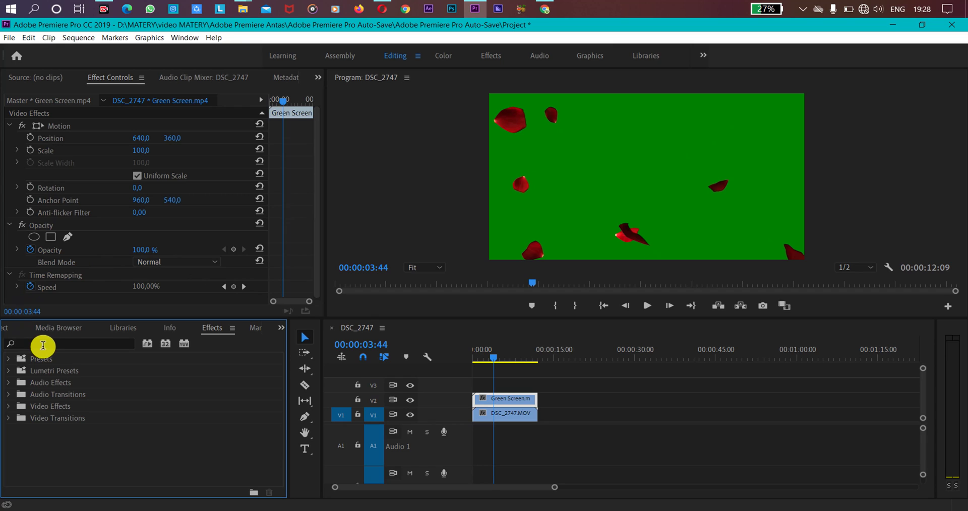
left_click(44, 345)
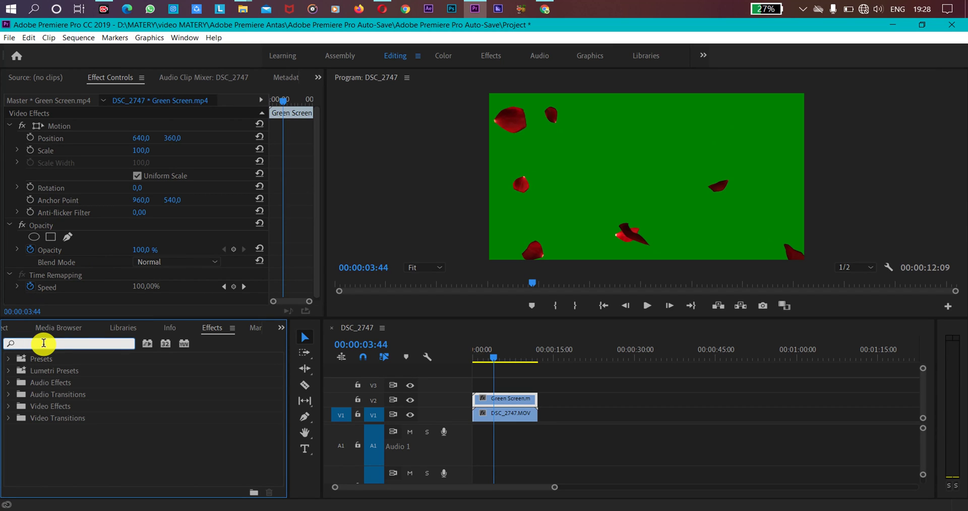
type("keying")
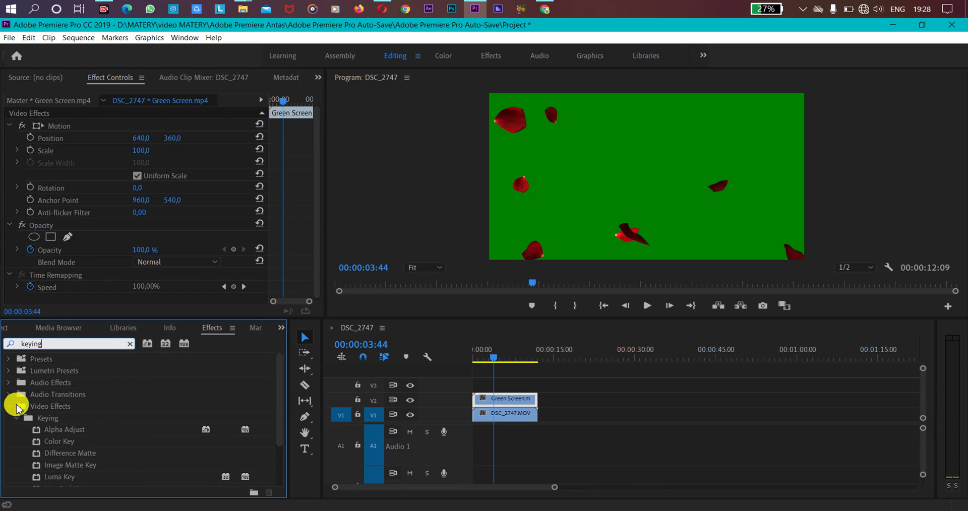
scroll(50, 421, "down", 2)
scroll(51, 423, "down", 1)
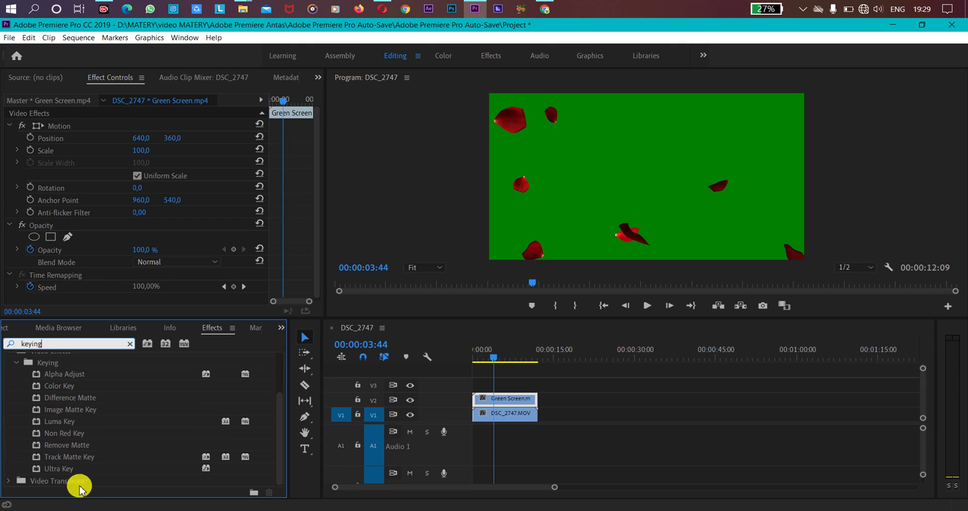
left_click(56, 470)
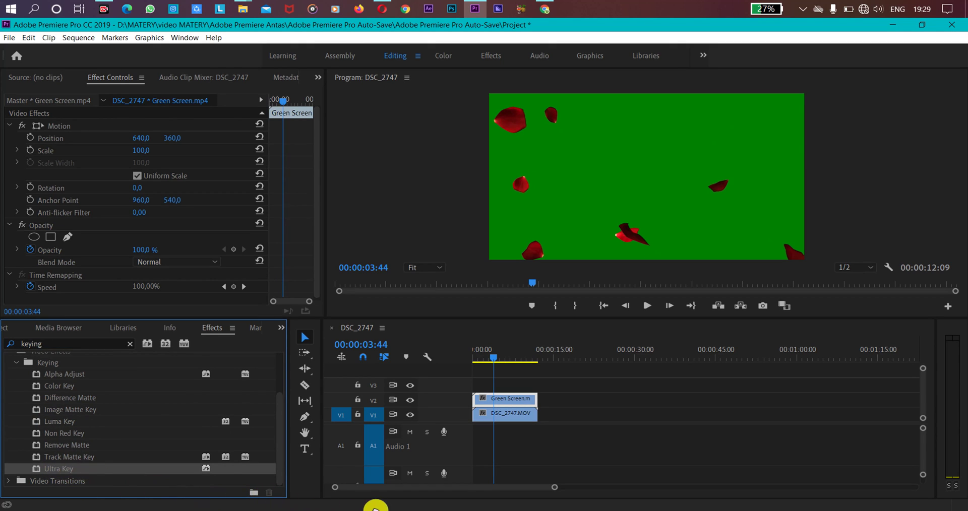
left_click_drag(375, 508, 519, 398)
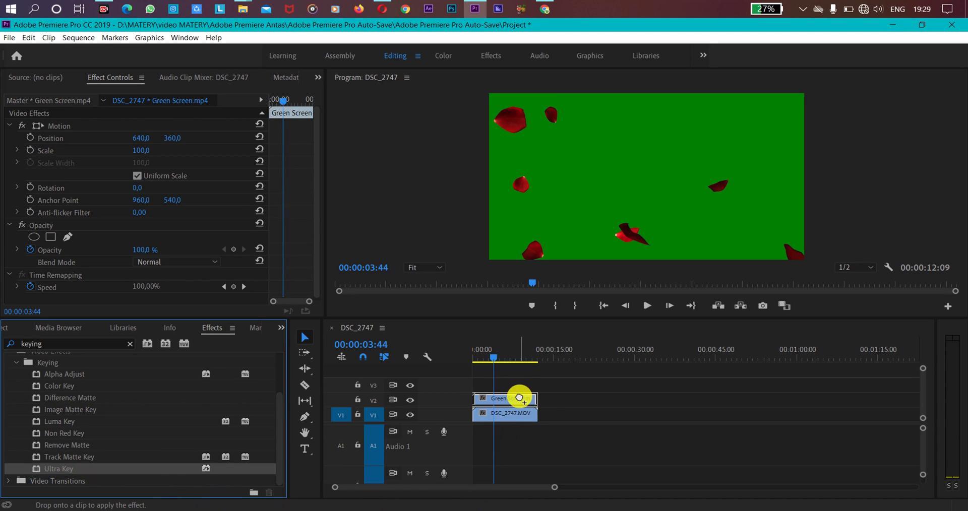
left_click_drag(519, 398, 522, 401)
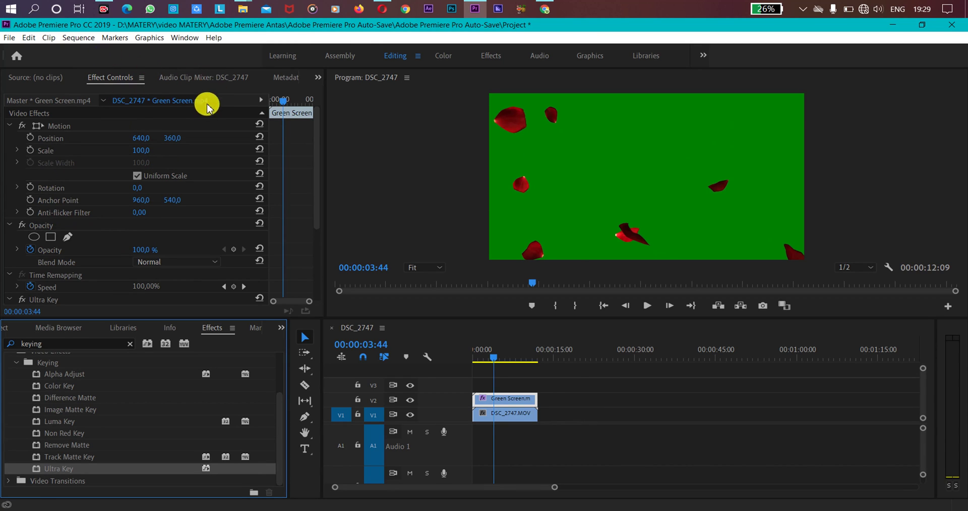
Set Ultra Key's Key Color by sampling the green background in the Program Monitor
scroll(117, 121, "down", 2)
scroll(123, 130, "down", 2)
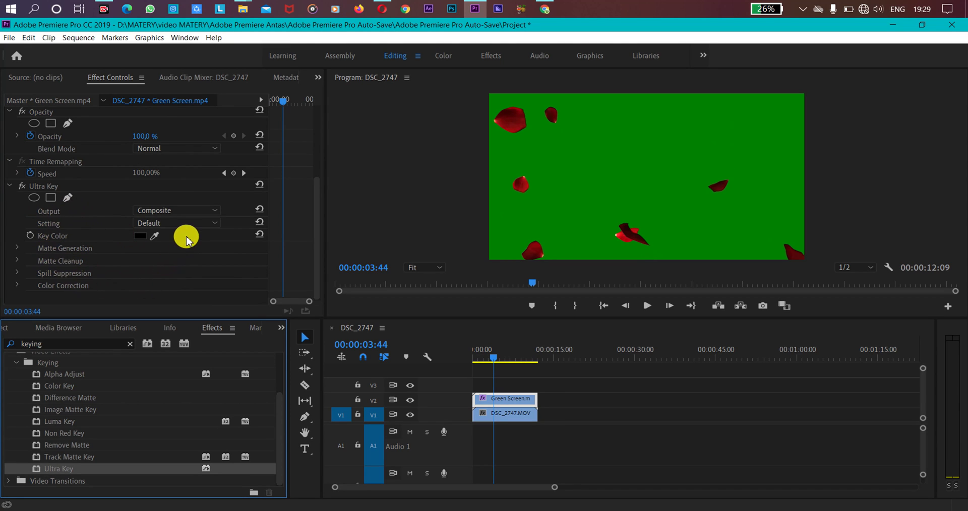
left_click(156, 234)
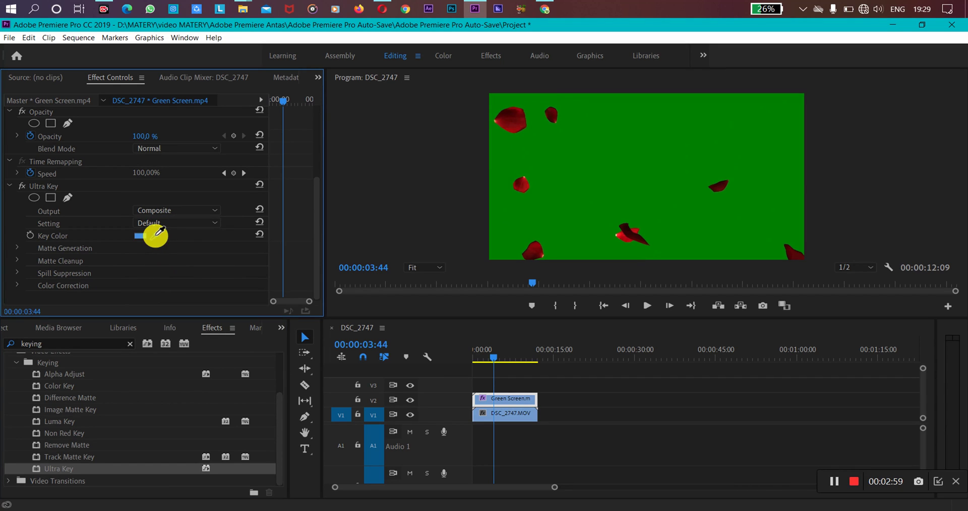
left_click(583, 214)
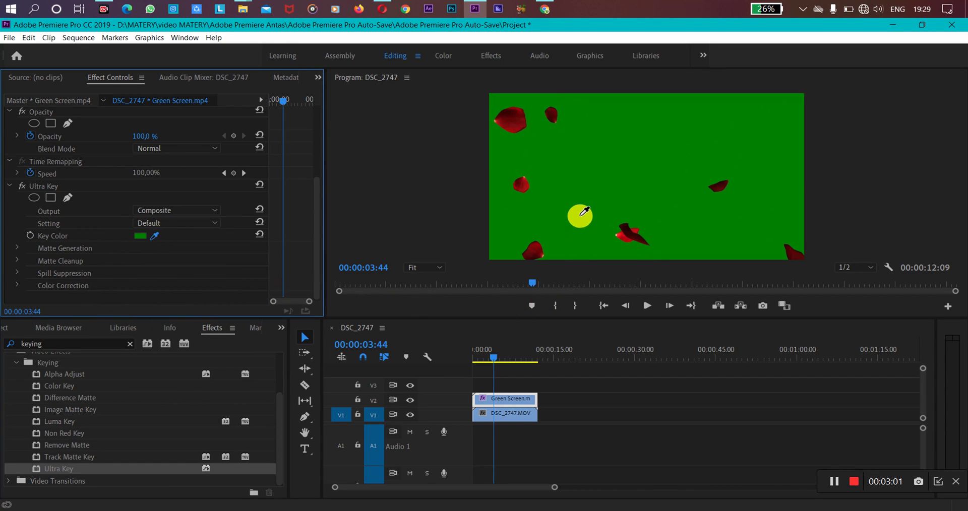
left_click(600, 154)
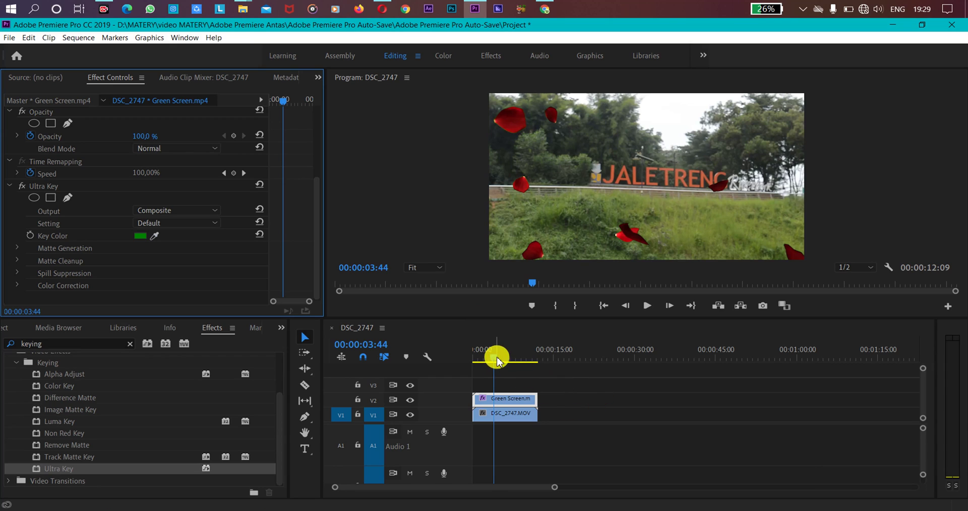
left_click_drag(493, 357, 468, 355)
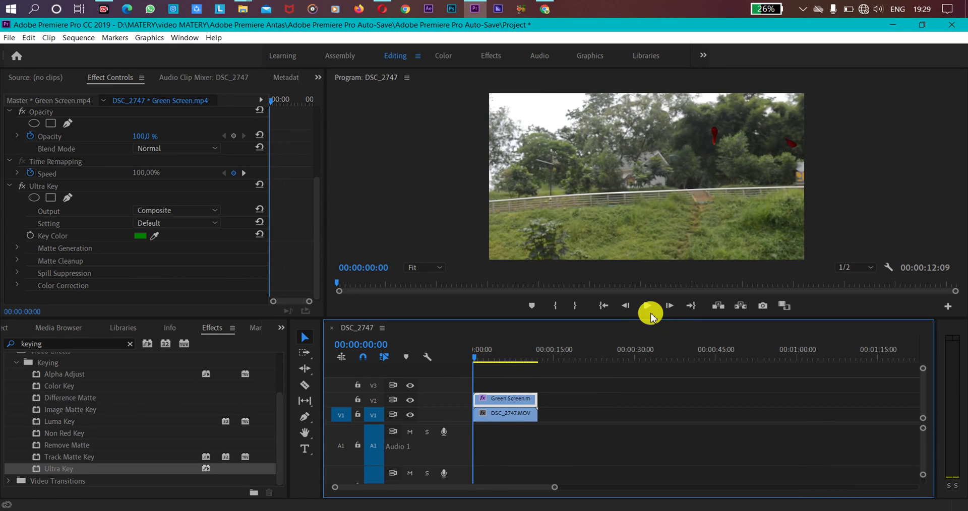
left_click(647, 307)
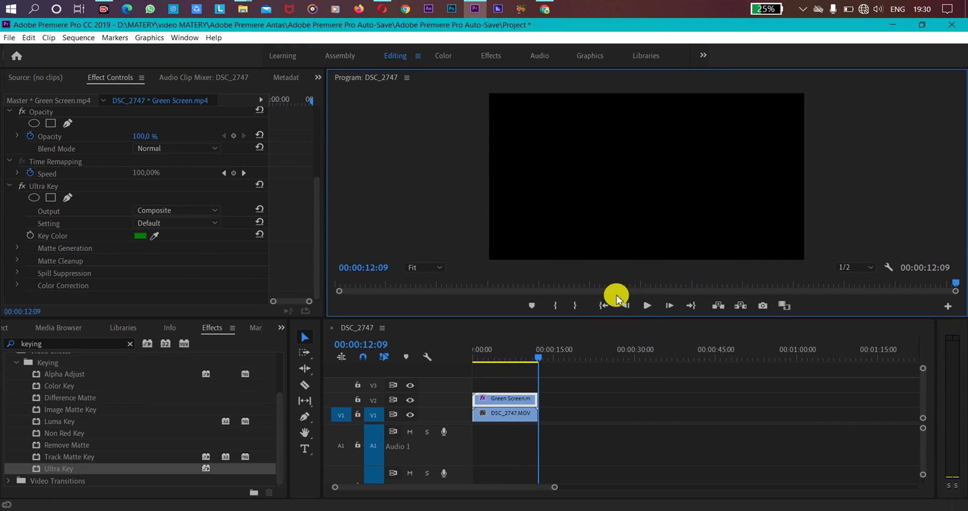
left_click(647, 306)
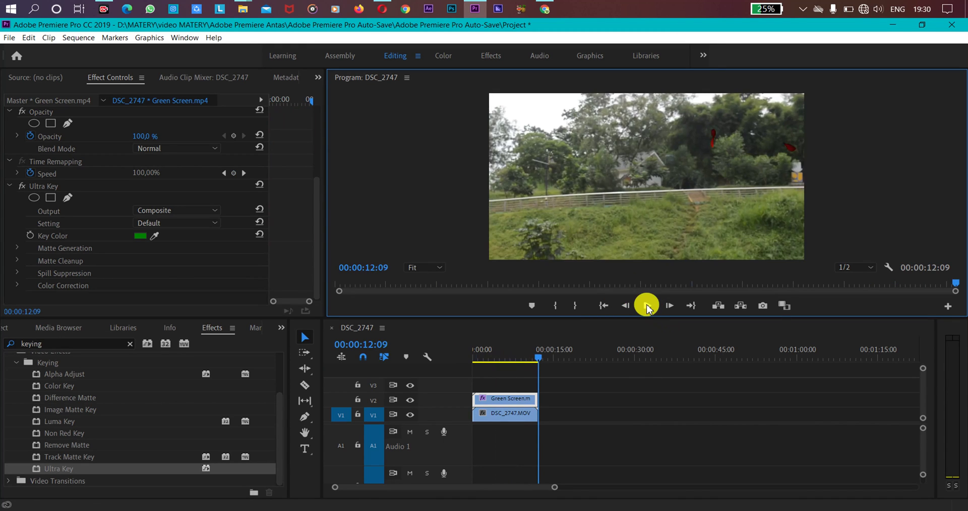